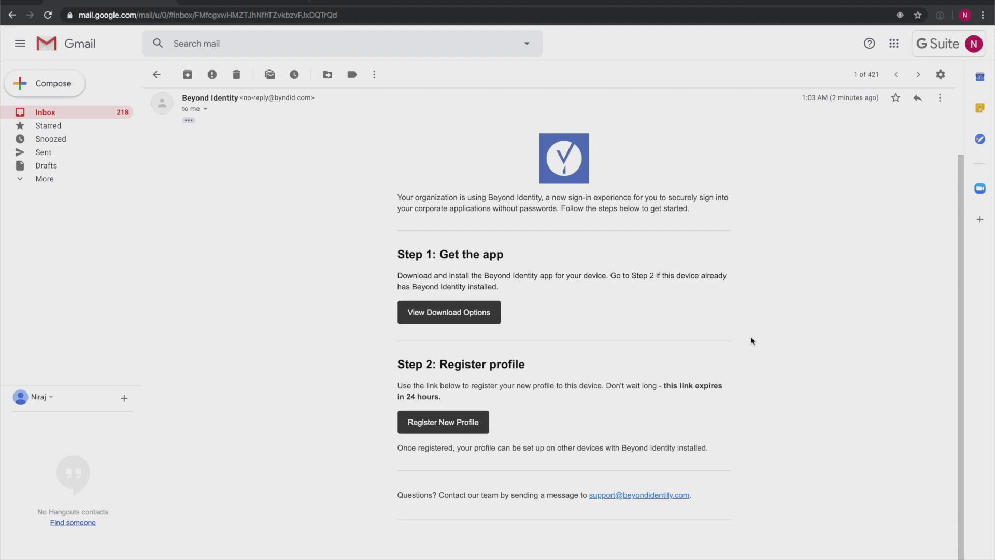
Download the Beyond Identity Mac installer from the email's download options.
click(453, 314)
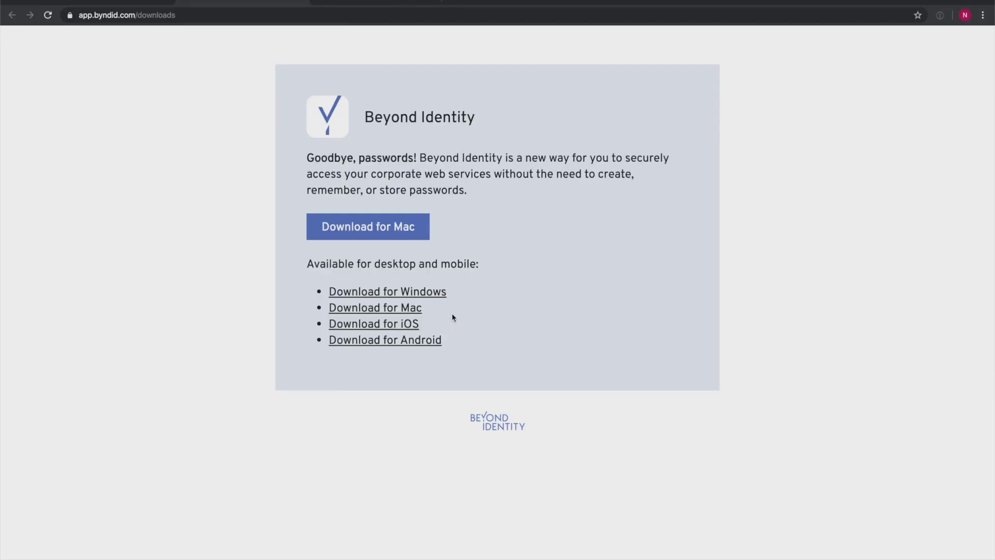
click(400, 228)
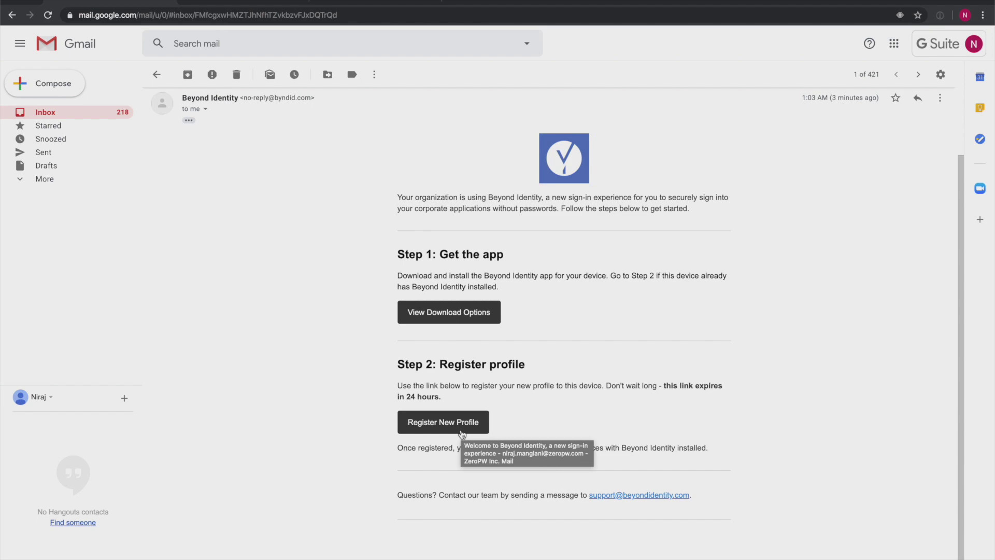
Register a new Beyond Identity profile on this device and return to the profile list.
click(443, 421)
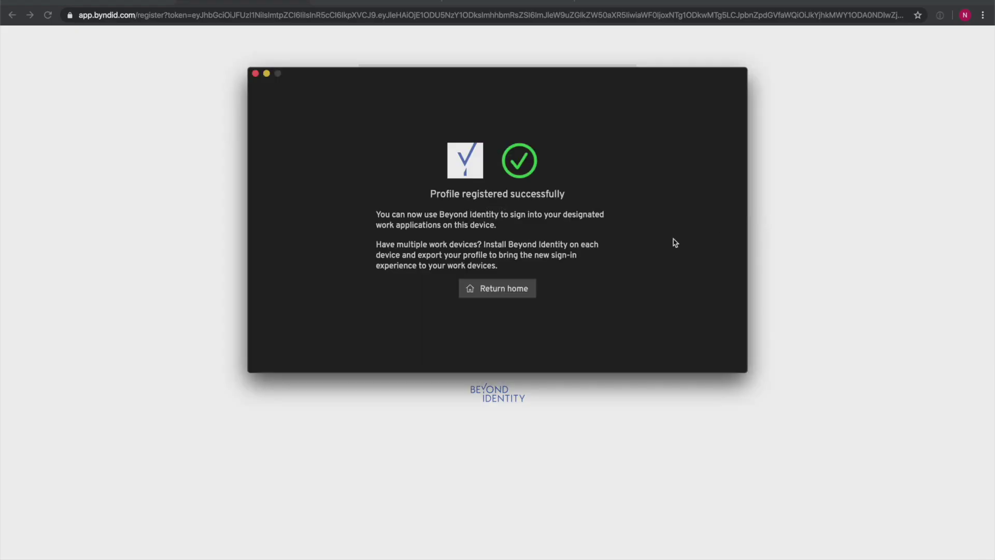
click(529, 290)
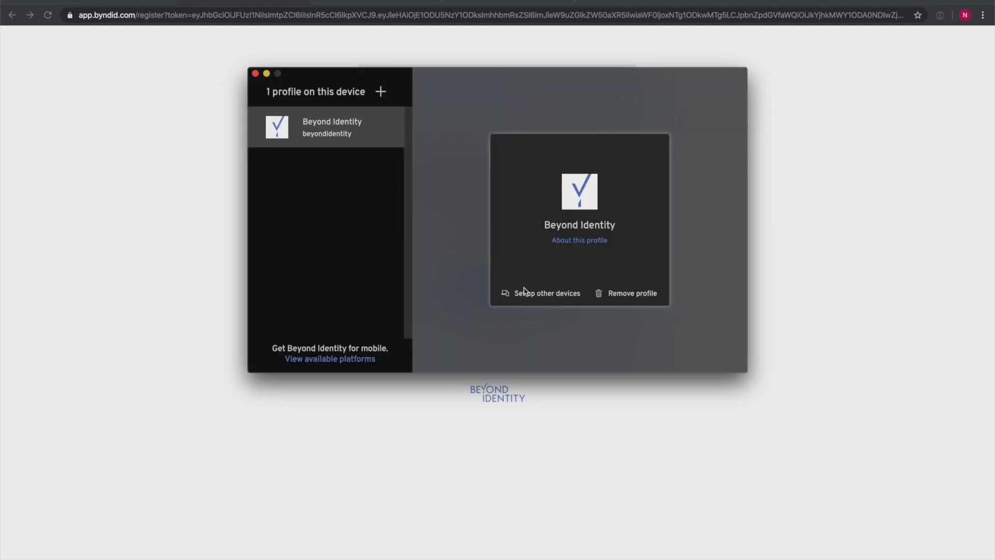
click(521, 3)
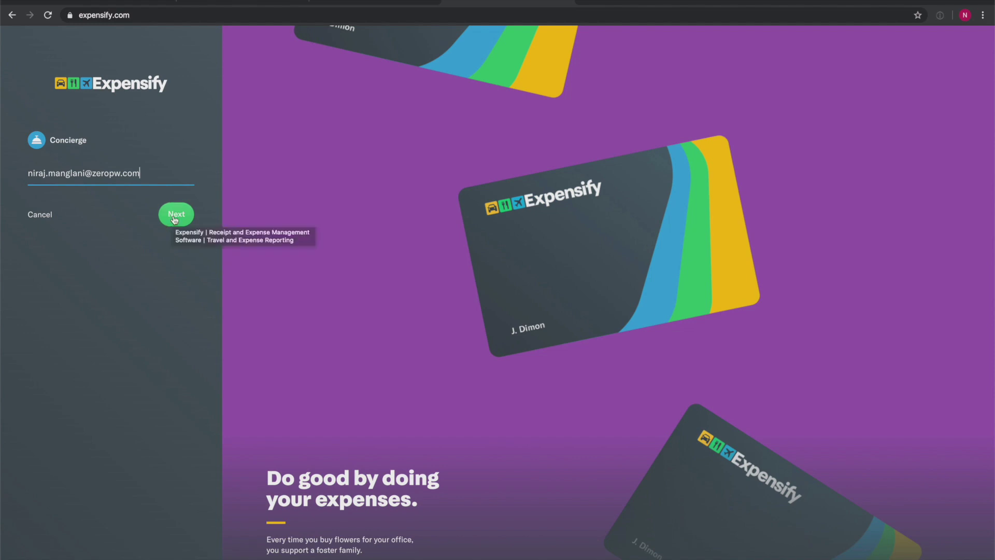
Continue the passwordless Expensify sign-in with the entered work email.
click(176, 215)
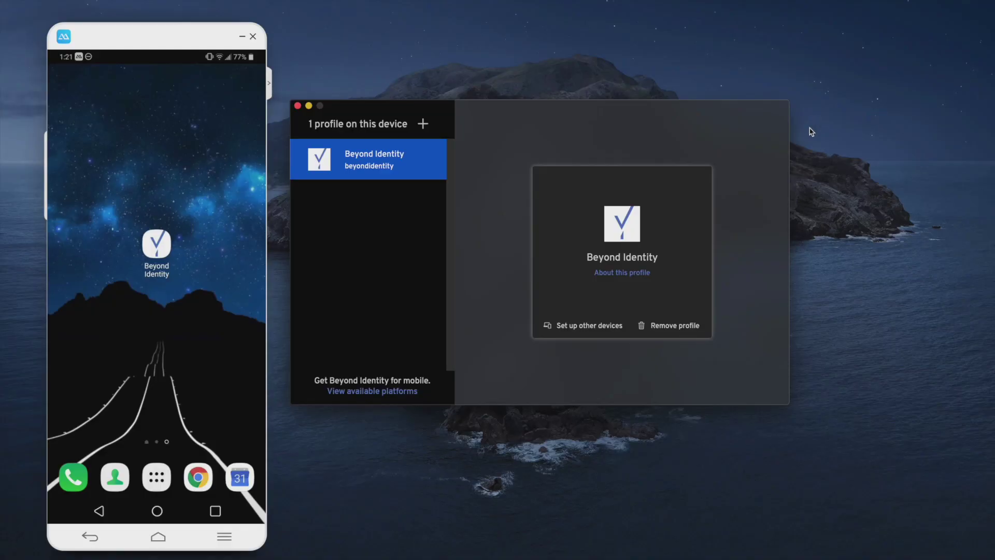
Show the QR code and setup code for adding the profile to another device.
click(606, 331)
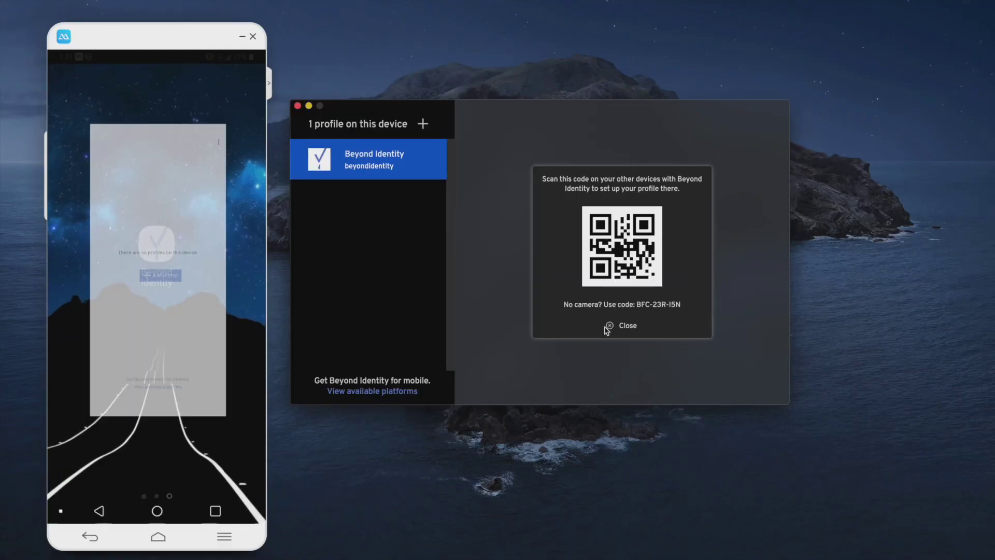